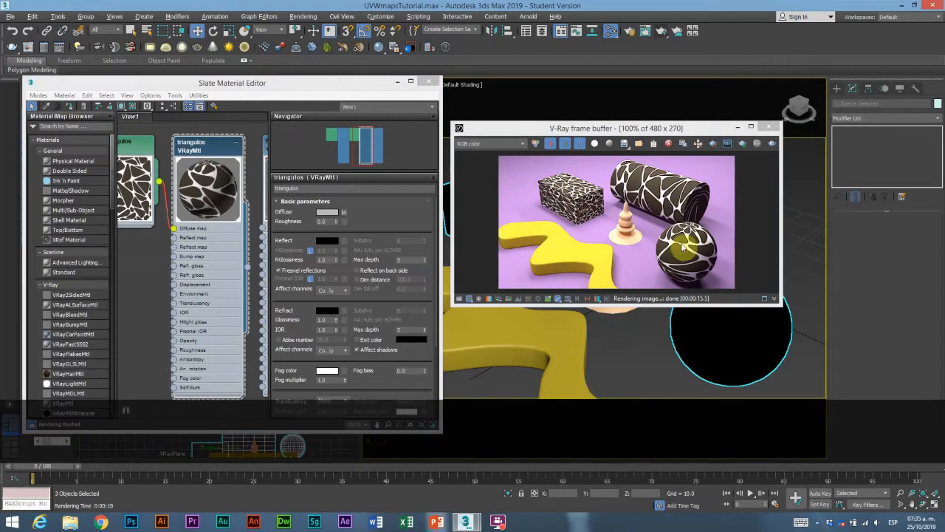
Assign the triangulos material to the yellow wavy shape and the small lathed object, and test-render the scene.
{"action": "left_click", "coordinate": [772, 130]}
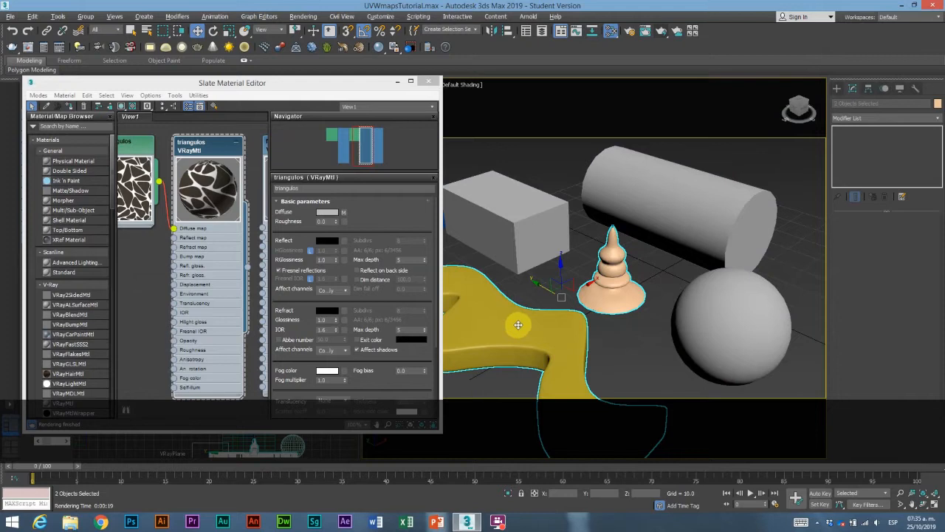
{"action": "left_click", "coordinate": [213, 144]}
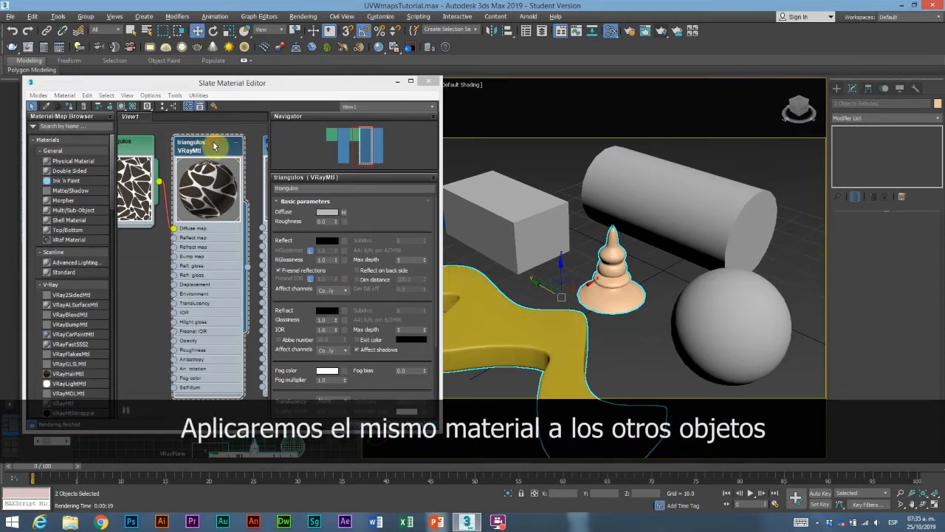
{"action": "left_click", "coordinate": [69, 108]}
{"action": "key", "text": "shift+q"}
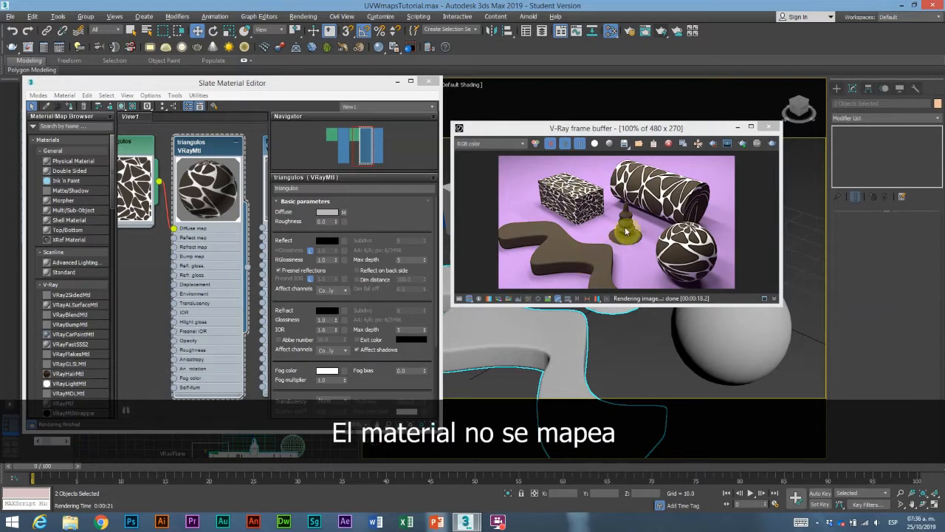
{"action": "left_click", "coordinate": [769, 129]}
Add a UVW Map modifier to the small lathed object.
{"action": "left_click", "coordinate": [616, 270]}
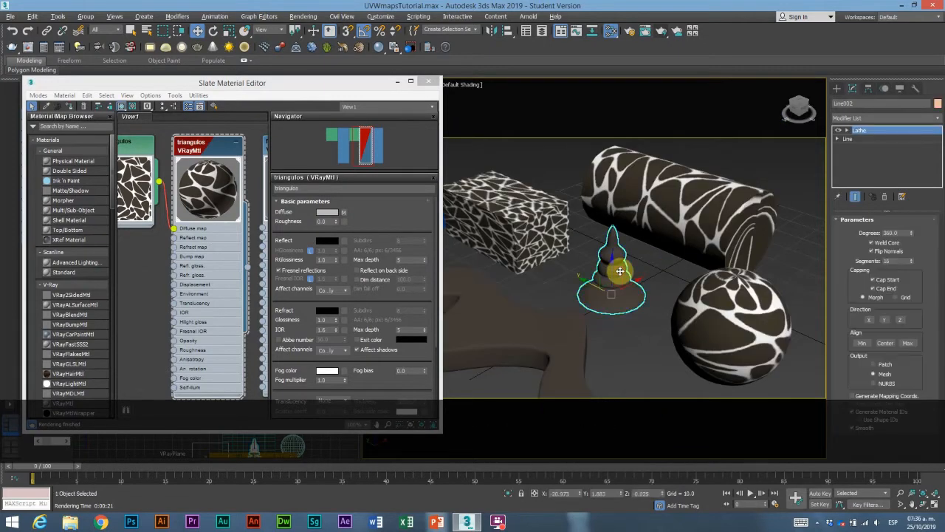
{"action": "left_click", "coordinate": [886, 119]}
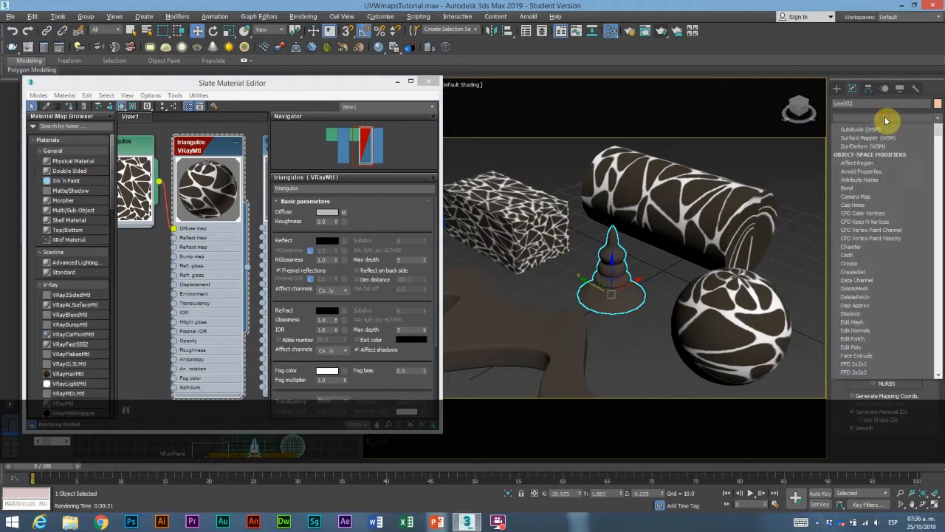
{"action": "type", "text": "uvw"}
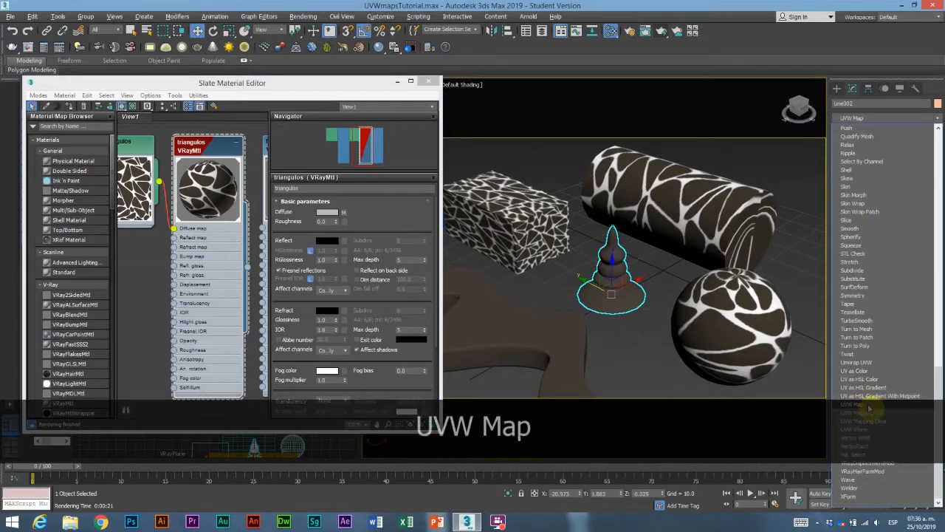
{"action": "left_click", "coordinate": [890, 406]}
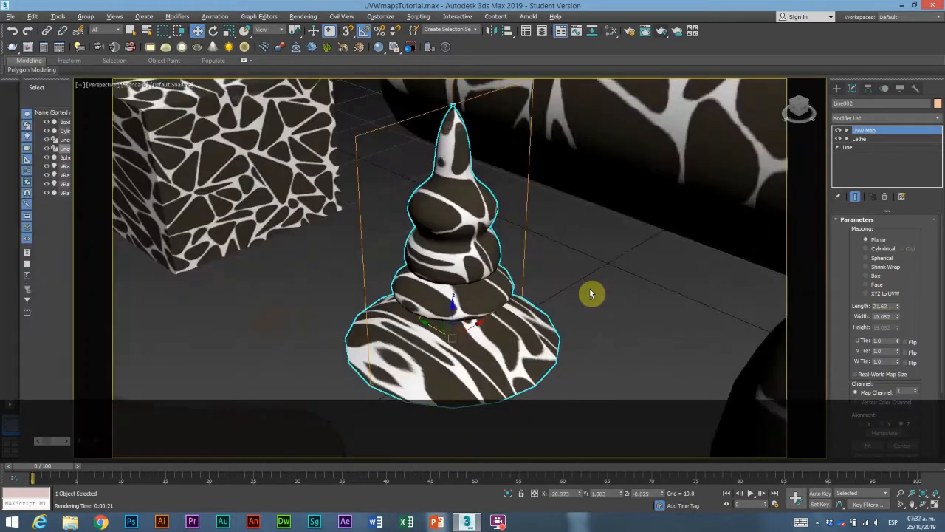
Change the lathed object's UVW mapping type to Cylindrical.
{"action": "middle_click_drag", "start_coordinate": [595, 293], "coordinate": [572, 251], "text": "alt"}
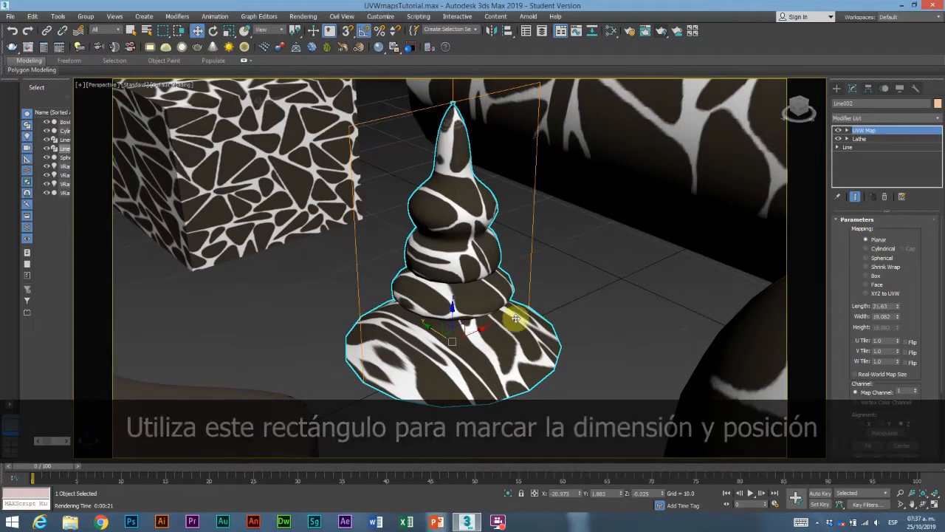
{"action": "scroll", "coordinate": [541, 317], "scroll_direction": "down", "scroll_amount": 3}
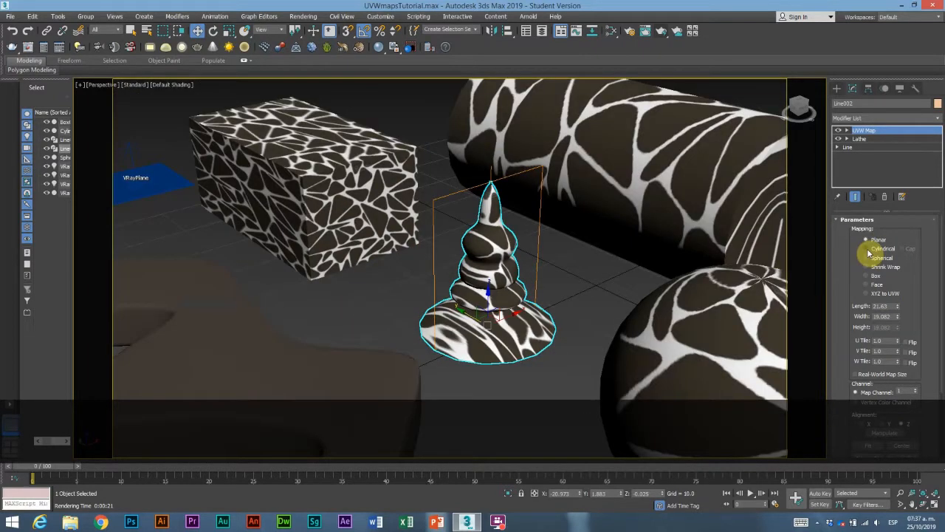
{"action": "left_click", "coordinate": [868, 251]}
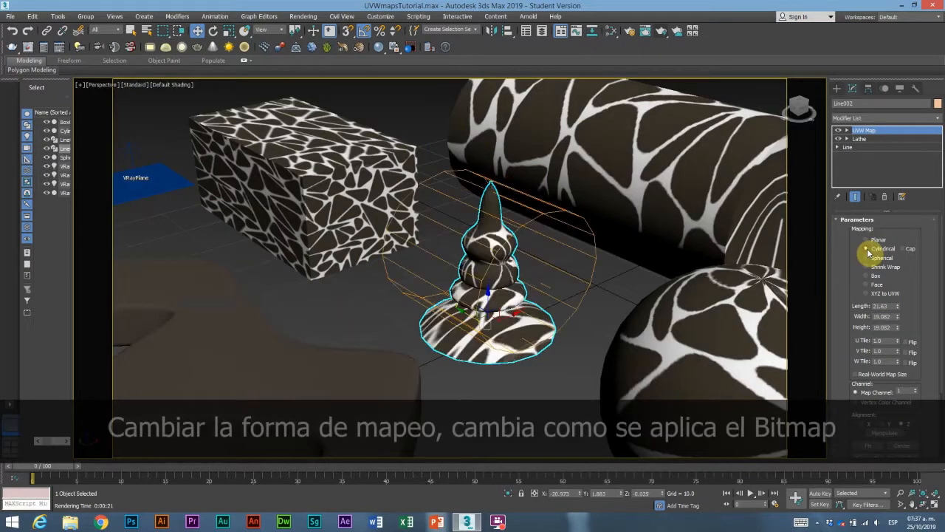
{"action": "middle_click_drag", "start_coordinate": [507, 294], "coordinate": [495, 278], "text": "alt"}
Isolate the lathed object and show it in the Front view.
{"action": "right_click", "coordinate": [495, 277]}
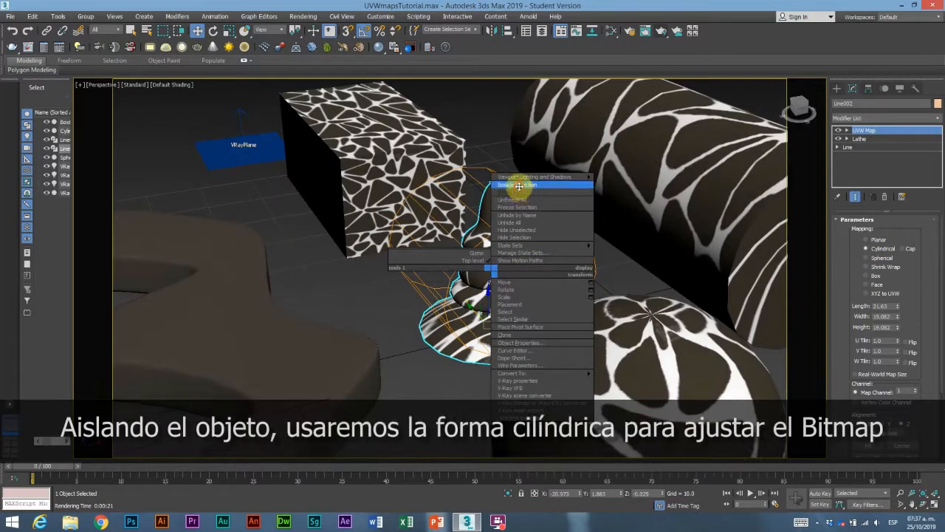
{"action": "left_click", "coordinate": [513, 184]}
{"action": "middle_click_drag", "start_coordinate": [488, 333], "coordinate": [500, 329], "text": "alt"}
{"action": "key", "text": "f"}
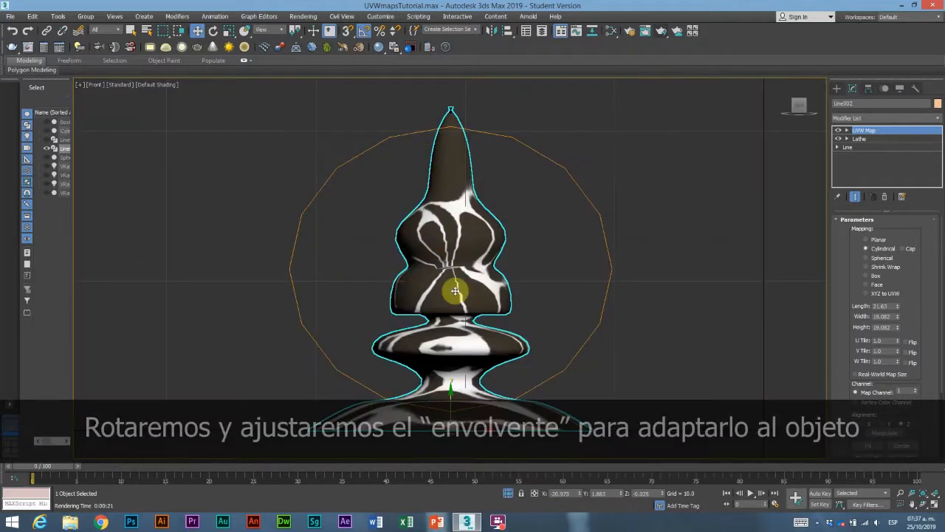
Rotate the UVW Map gizmo of the lathed object so the mapping cylinder stands upright around it.
{"action": "left_click", "coordinate": [847, 130]}
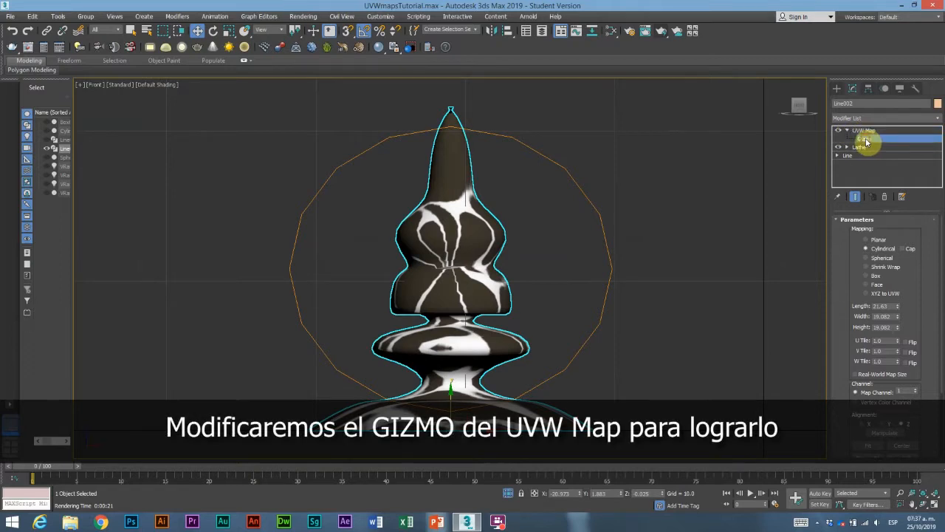
{"action": "left_click", "coordinate": [865, 139]}
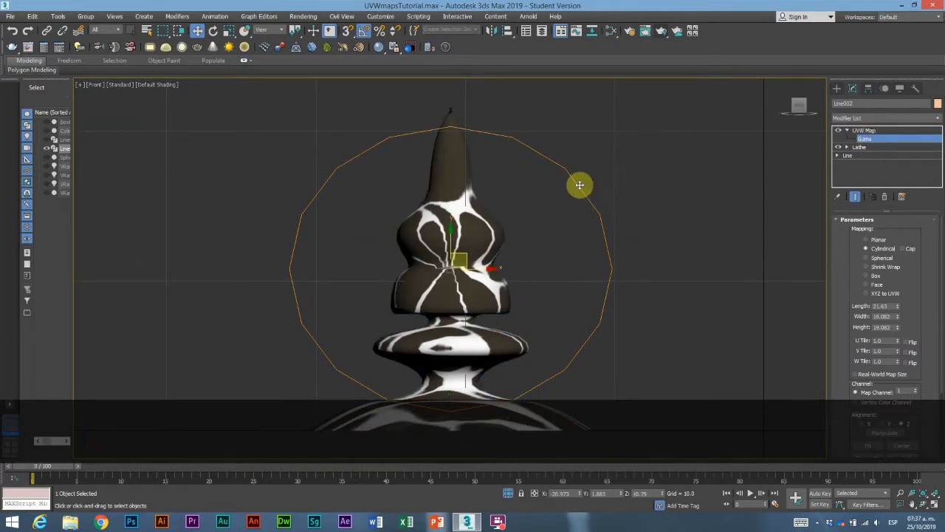
{"action": "key", "text": "e"}
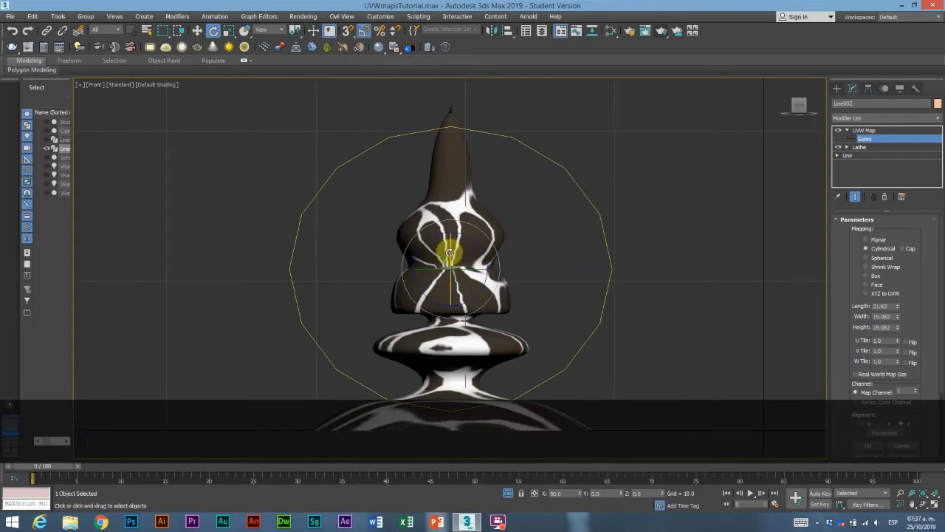
{"action": "left_click_drag", "start_coordinate": [449, 243], "coordinate": [451, 286]}
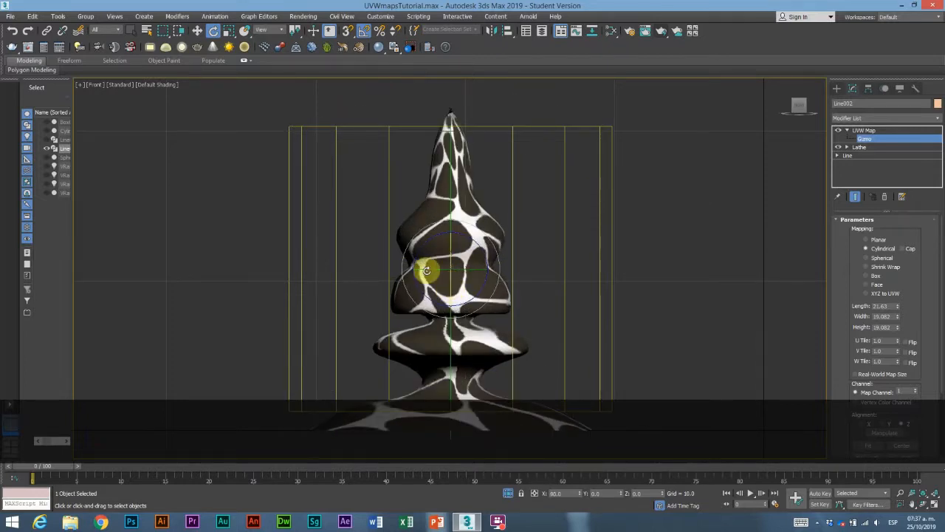
{"action": "key", "text": "p"}
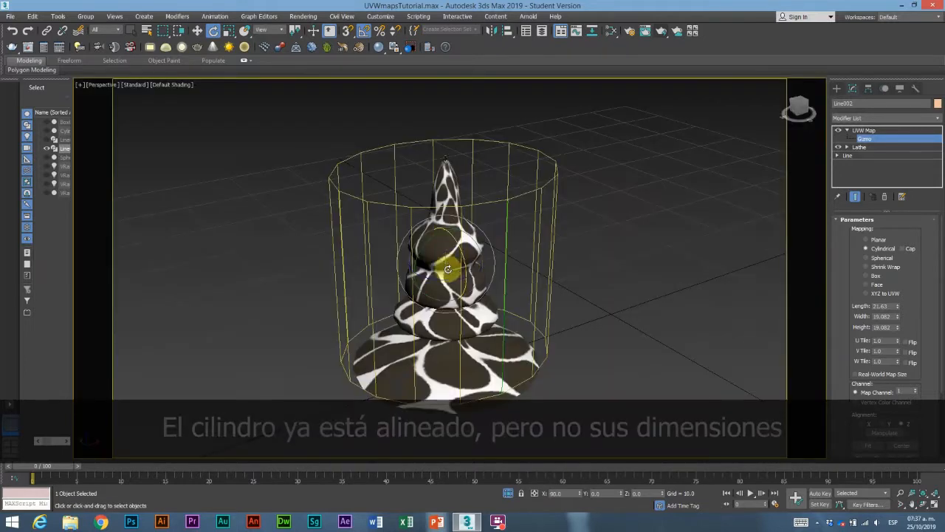
{"action": "middle_click_drag", "start_coordinate": [494, 268], "coordinate": [481, 249], "text": "alt"}
Enable Real-World Map Size and disable it again to refit the cylindrical mapping gizmo to the lathed object's dimensions.
{"action": "key", "text": "l"}
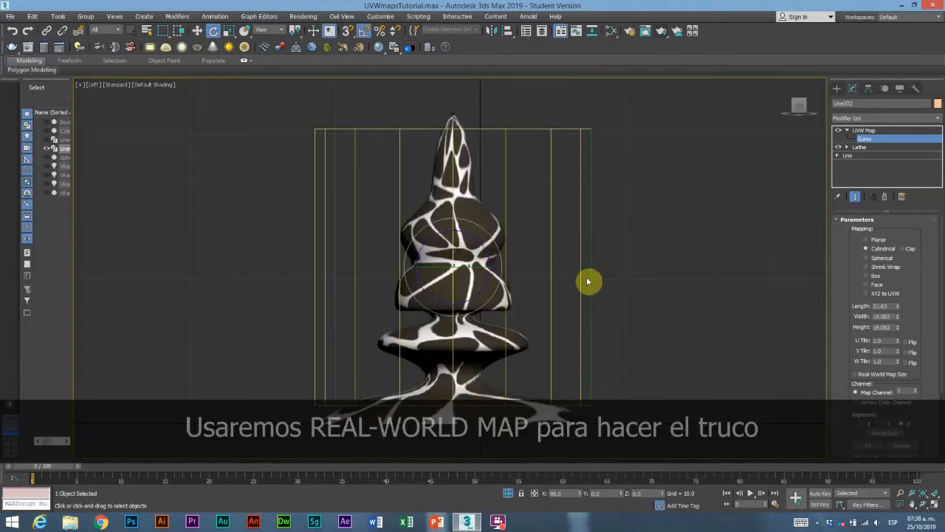
{"action": "left_click", "coordinate": [858, 376]}
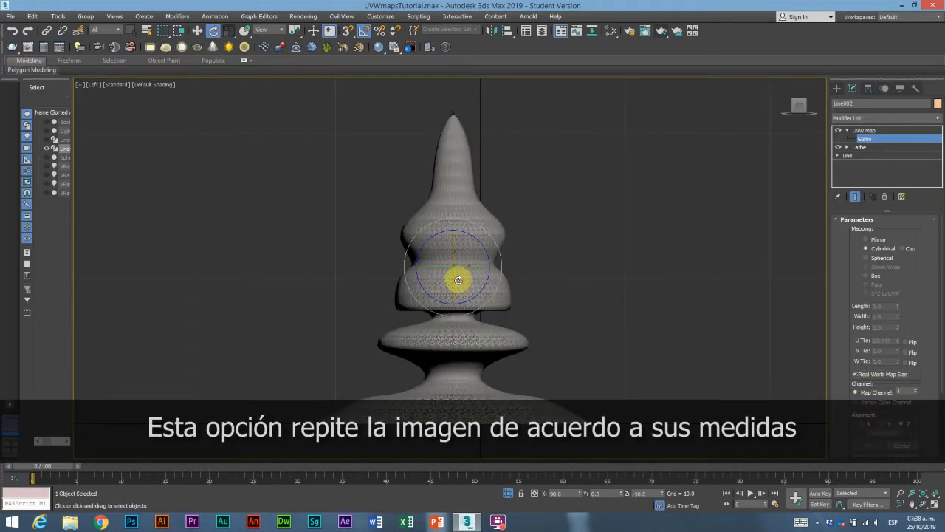
{"action": "scroll", "coordinate": [458, 279], "scroll_direction": "up", "scroll_amount": 10}
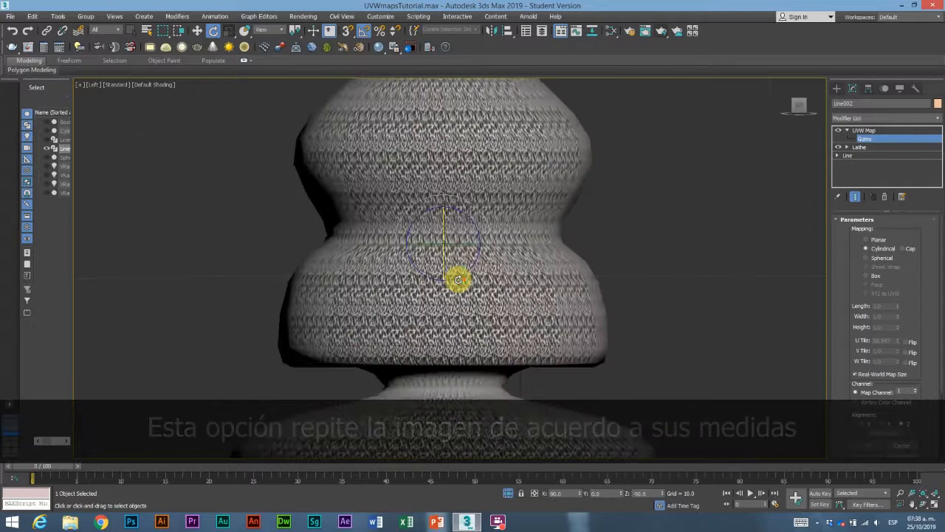
{"action": "scroll", "coordinate": [457, 279], "scroll_direction": "down", "scroll_amount": 10}
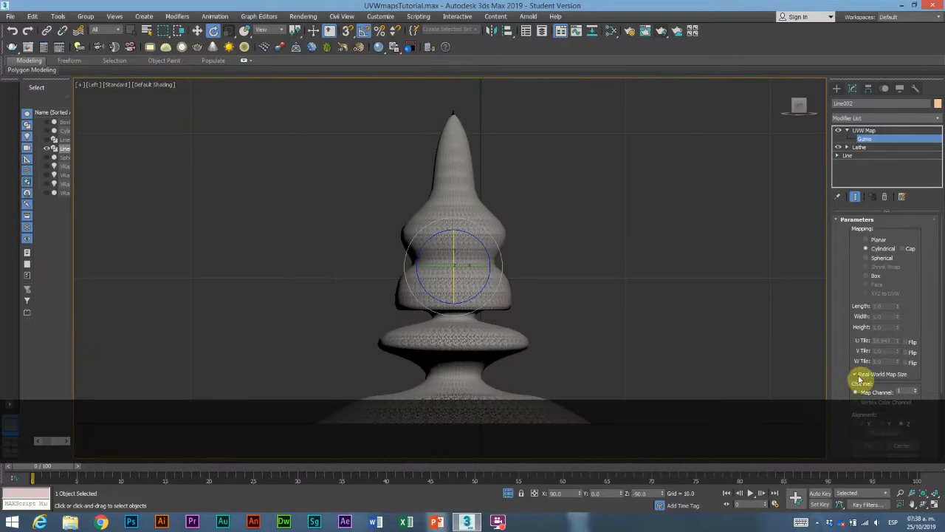
{"action": "left_click", "coordinate": [853, 375]}
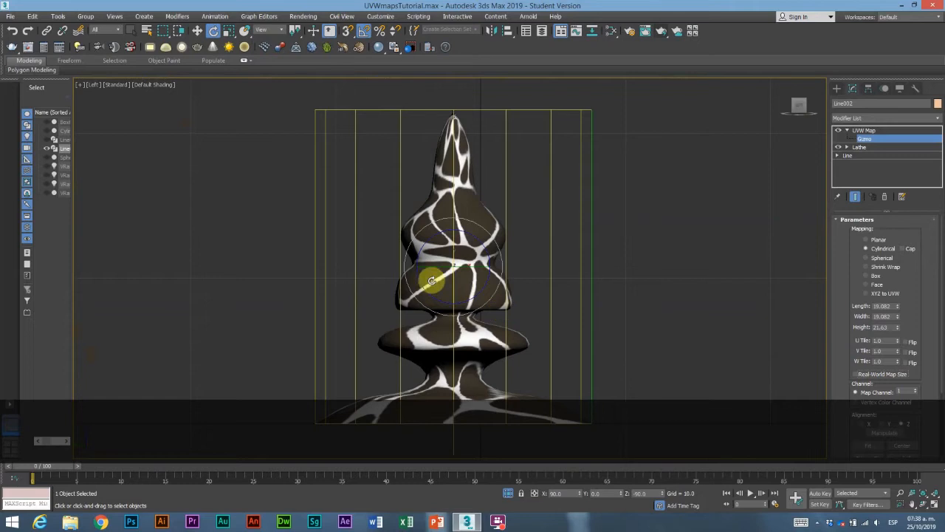
{"action": "middle_click_drag", "start_coordinate": [461, 264], "coordinate": [399, 262], "text": "alt"}
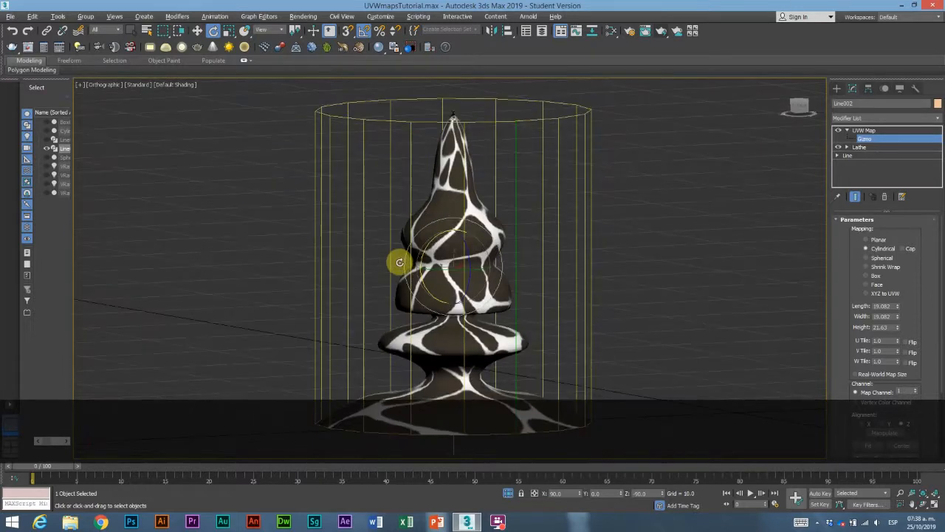
End the isolation of the lathed object and add a UVW Map modifier to the wavy extruded shape.
{"action": "right_click", "coordinate": [608, 144]}
{"action": "left_click", "coordinate": [627, 78]}
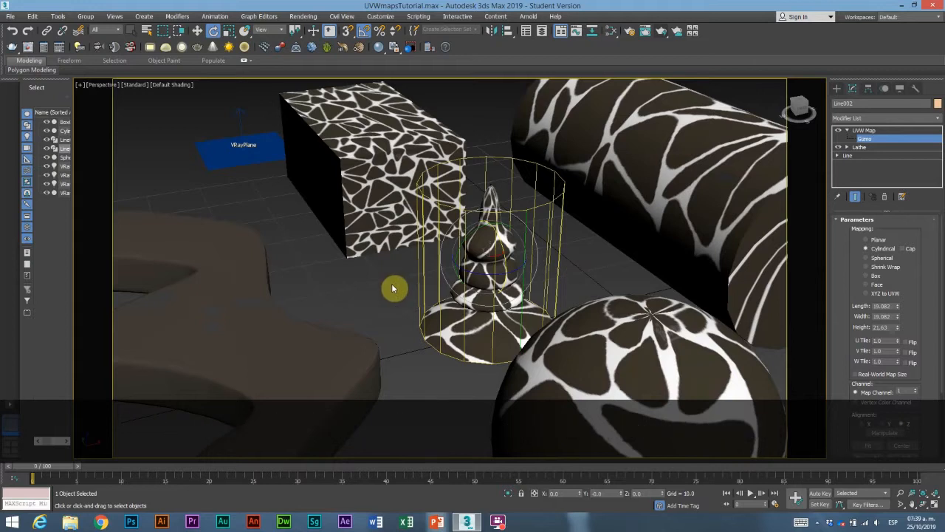
{"action": "middle_click_drag", "start_coordinate": [392, 287], "coordinate": [489, 285]}
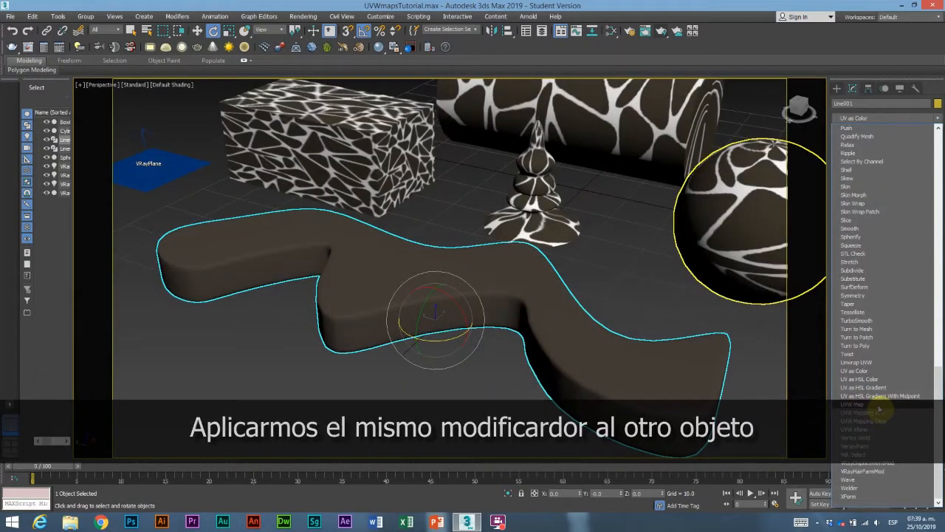
{"action": "left_click", "coordinate": [872, 405]}
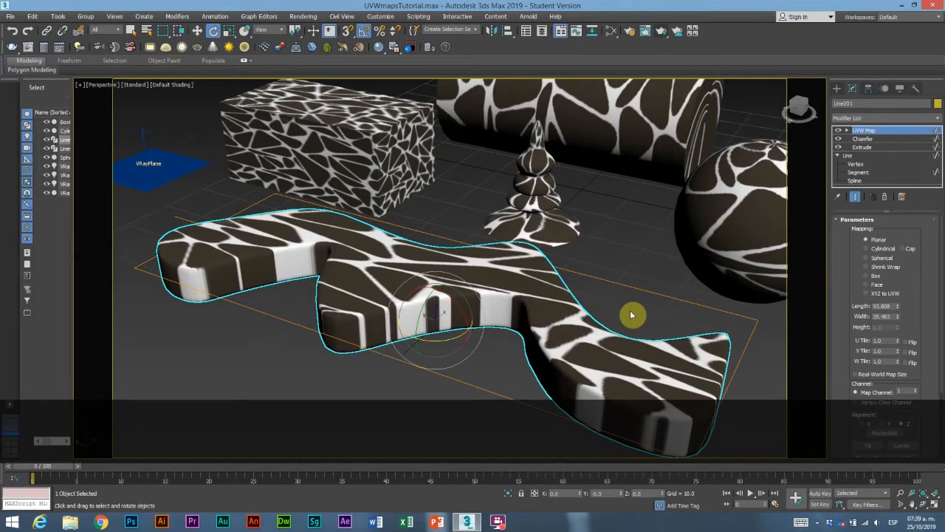
Isolate the wavy shape and adjust its planar mapping to a length of 28.772 and a width of 33.354.
{"action": "right_click", "coordinate": [550, 298]}
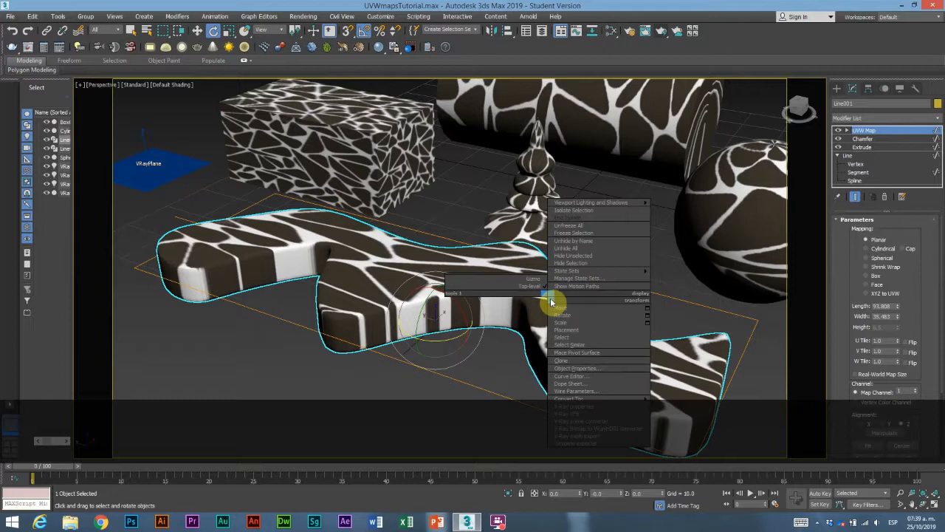
{"action": "left_click", "coordinate": [579, 212]}
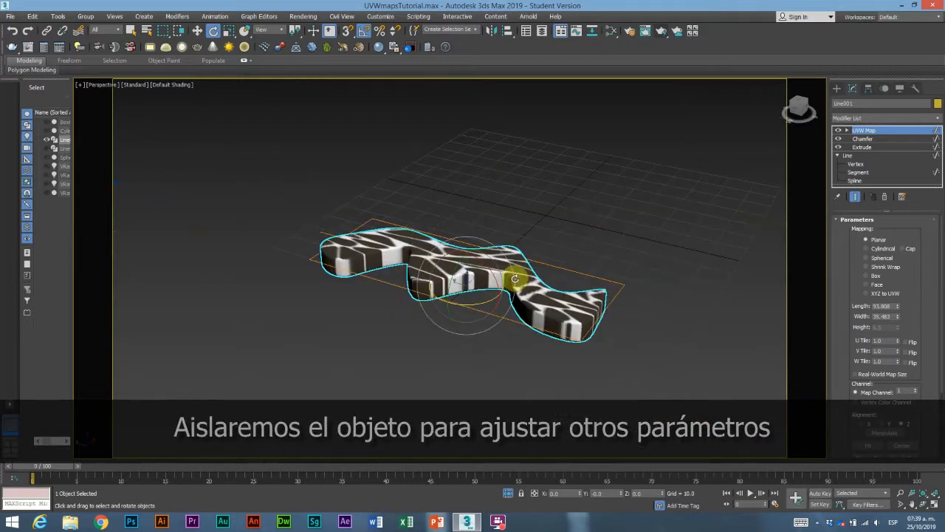
{"action": "key", "text": "t"}
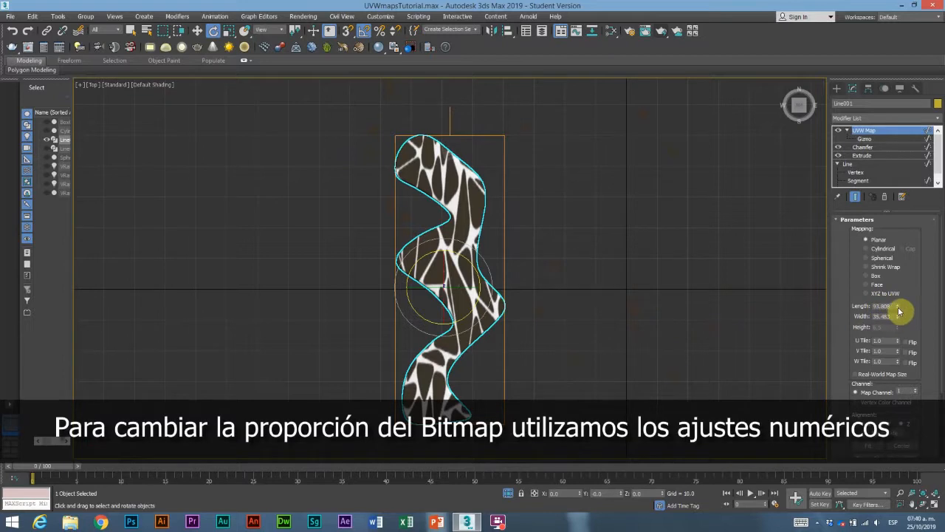
{"action": "mouse_move", "coordinate": [899, 311]}
{"action": "left_mouse_down"}
{"action": "mouse_move", "coordinate": [903, 344]}
{"action": "mouse_move", "coordinate": [897, 302]}
{"action": "left_mouse_up"}
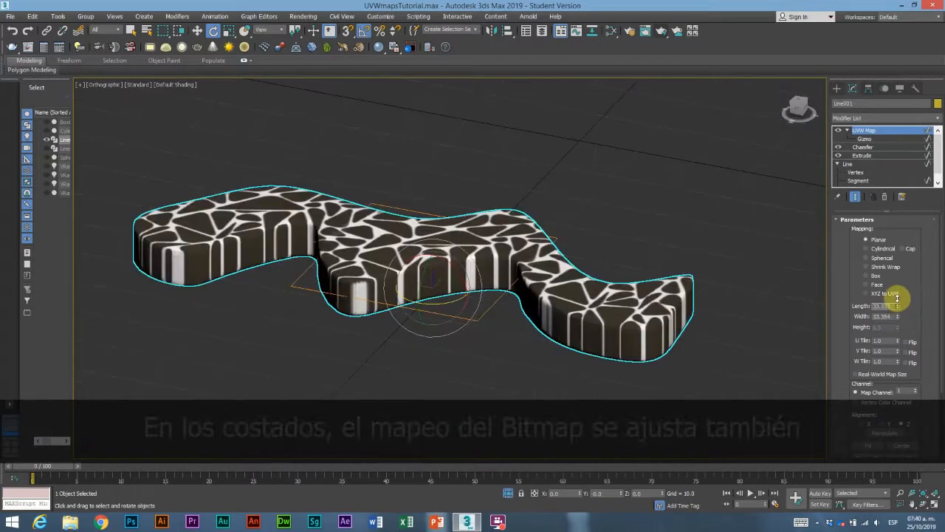
{"action": "left_click_drag", "start_coordinate": [896, 300], "coordinate": [899, 305]}
End the isolation of the wavy shape and isolate the large cylinder instead.
{"action": "right_click", "coordinate": [638, 240]}
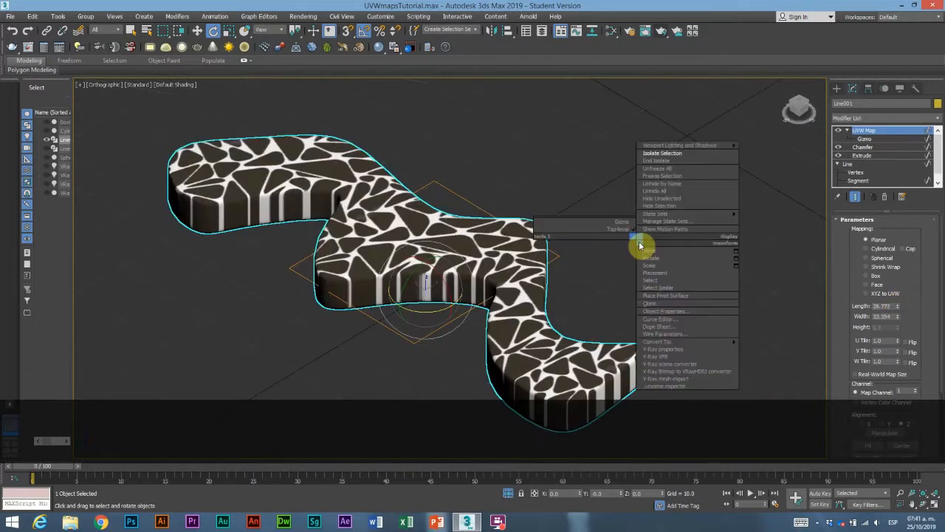
{"action": "left_click", "coordinate": [664, 161]}
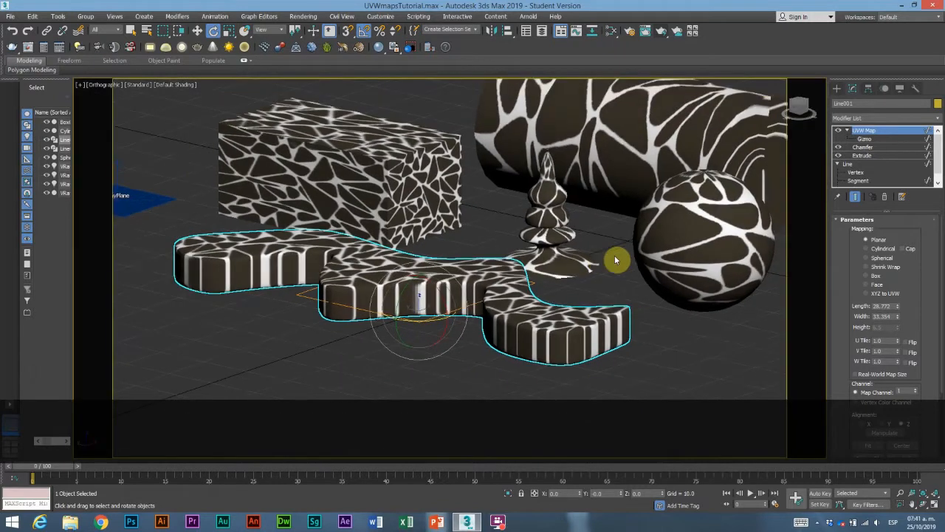
{"action": "right_click", "coordinate": [606, 181]}
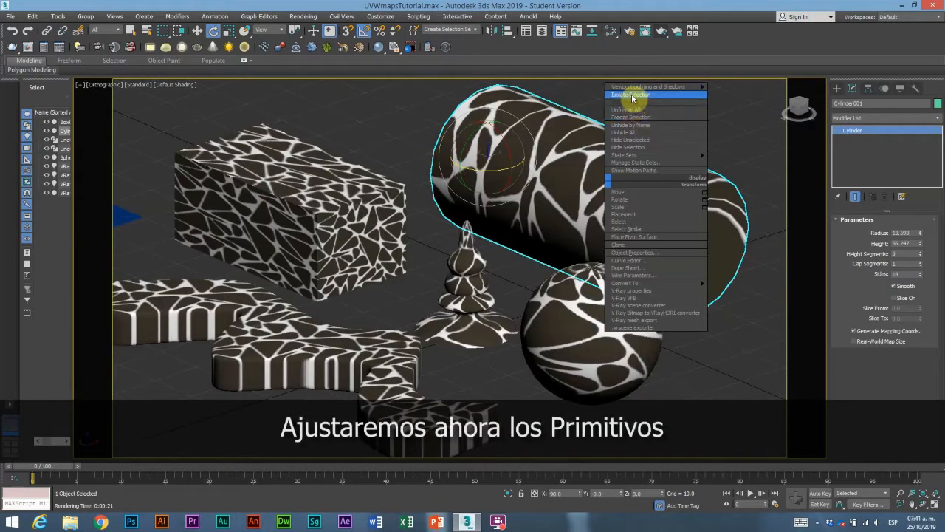
{"action": "left_click", "coordinate": [632, 95]}
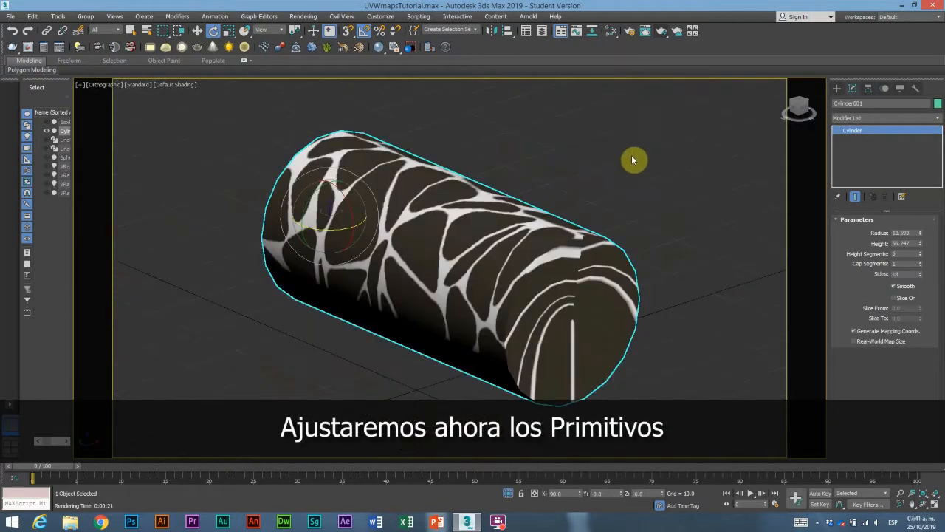
{"action": "mouse_move", "coordinate": [548, 232]}
{"action": "middle_mouse_down", "text": "alt"}
{"action": "mouse_move", "coordinate": [574, 228]}
{"action": "mouse_move", "coordinate": [554, 232]}
{"action": "middle_mouse_up", "text": "alt"}
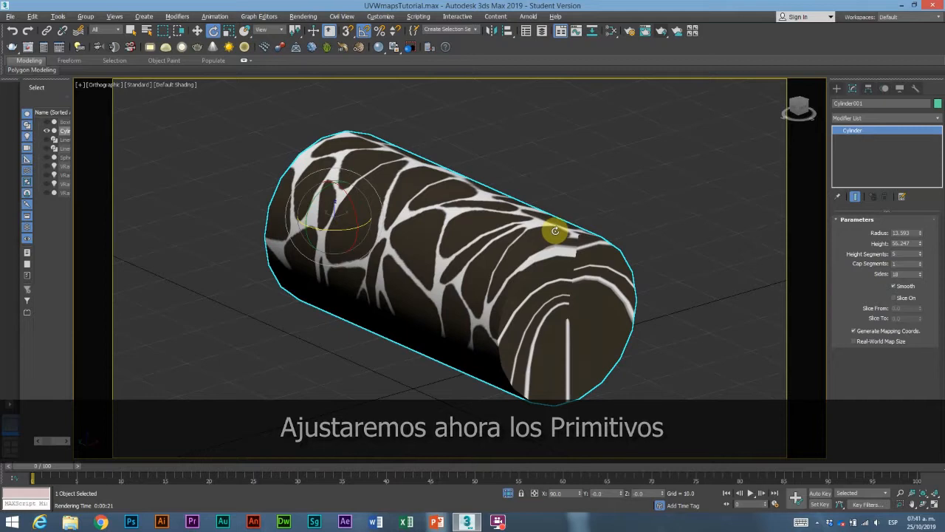
Add a UVW Map modifier to the large cylinder and enlarge its planar mapping to a length of 31.91 and a width of 32.542.
{"action": "left_click", "coordinate": [879, 118]}
{"action": "left_click", "coordinate": [893, 409]}
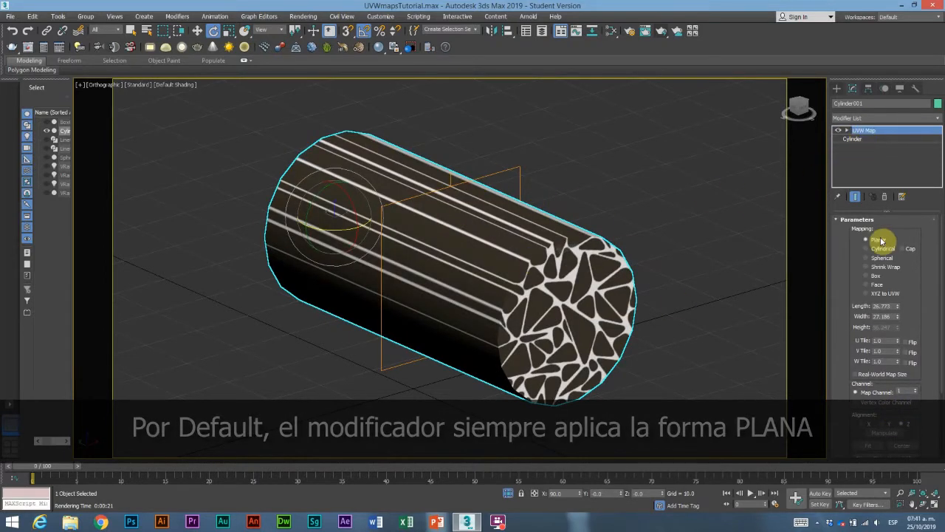
{"action": "mouse_move", "coordinate": [592, 262]}
{"action": "middle_mouse_down", "text": "alt"}
{"action": "mouse_move", "coordinate": [612, 268]}
{"action": "mouse_move", "coordinate": [625, 249]}
{"action": "mouse_move", "coordinate": [690, 249]}
{"action": "mouse_move", "coordinate": [566, 253]}
{"action": "mouse_move", "coordinate": [591, 258]}
{"action": "middle_mouse_up", "text": "alt"}
{"action": "left_click_drag", "start_coordinate": [899, 307], "coordinate": [897, 296]}
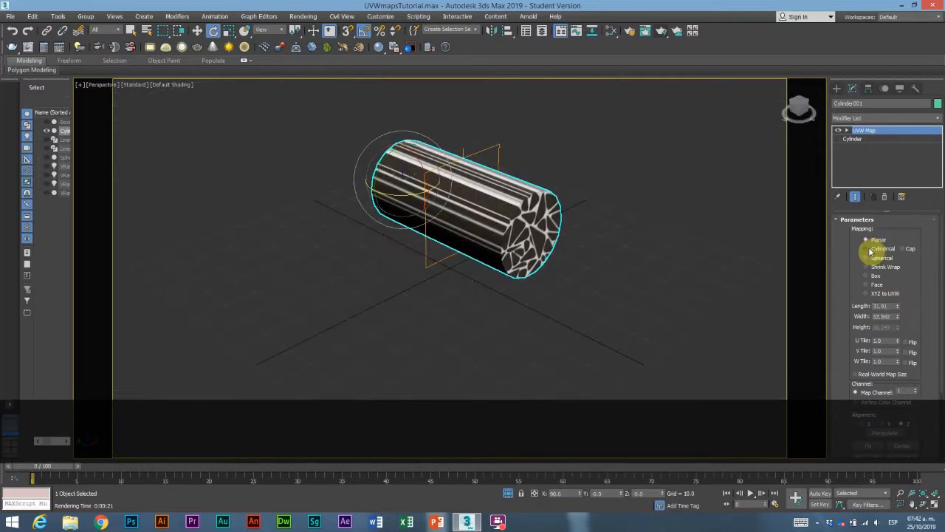
Switch the large cylinder's mapping to Cylindrical and enable Cap to map its end faces separately.
{"action": "left_click", "coordinate": [866, 248]}
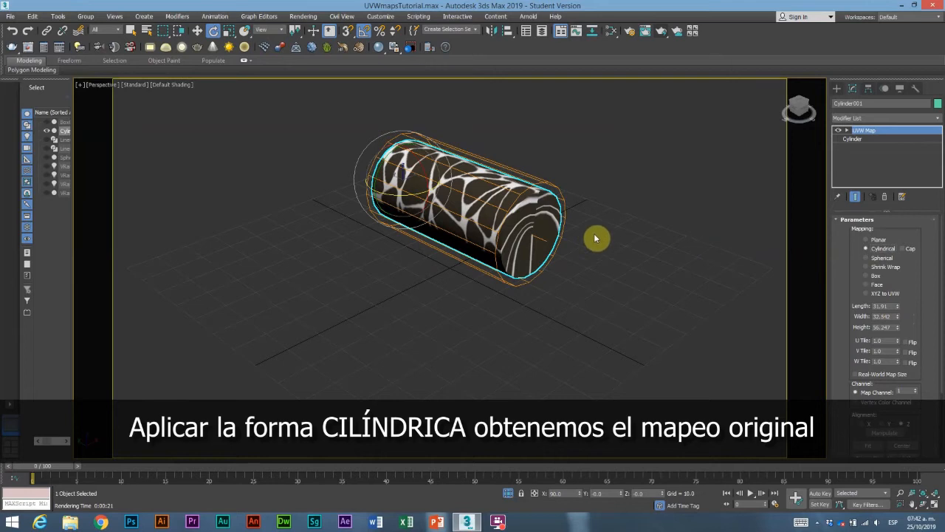
{"action": "middle_click_drag", "start_coordinate": [567, 230], "coordinate": [519, 215], "text": "alt"}
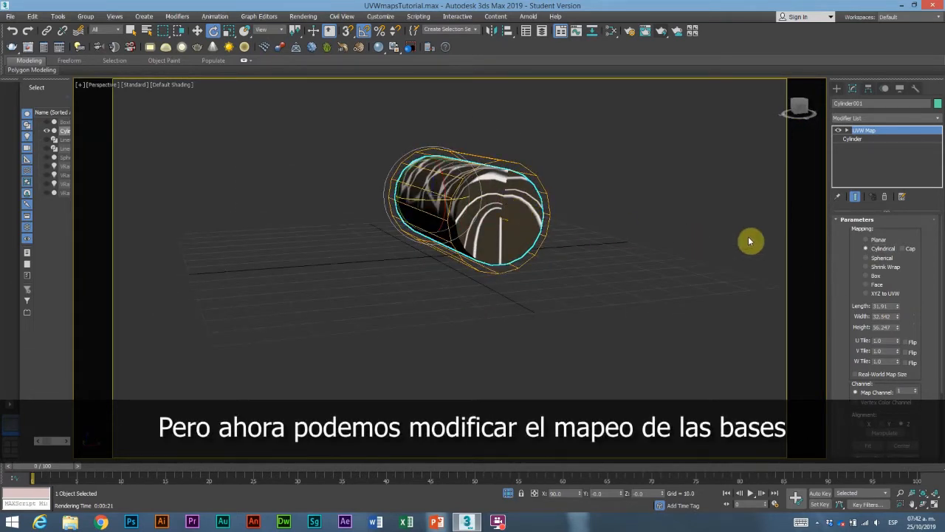
{"action": "left_click", "coordinate": [903, 250]}
{"action": "middle_click_drag", "start_coordinate": [509, 211], "coordinate": [526, 221], "text": "alt"}
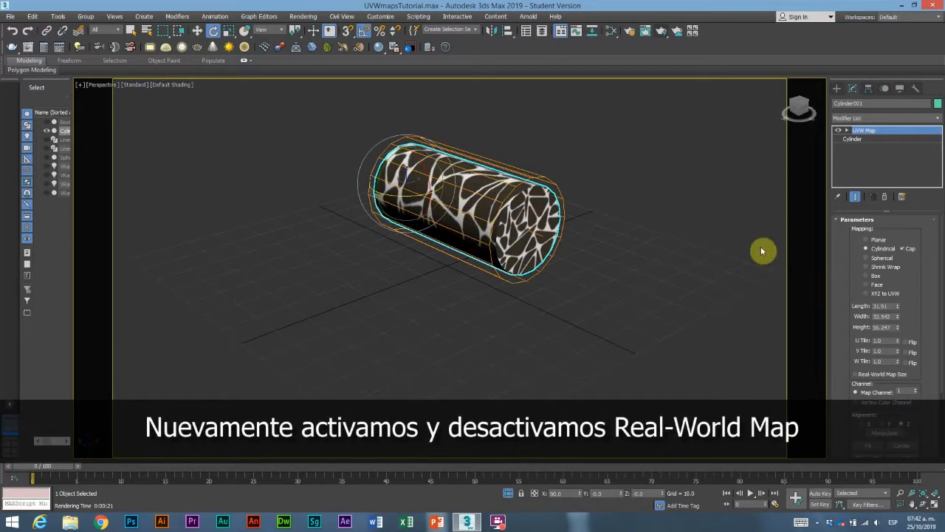
Toggle Real-World Map Size on and off to refit the cylinder's mapping gizmo, with Cap enabled again for the end faces.
{"action": "left_click", "coordinate": [857, 375]}
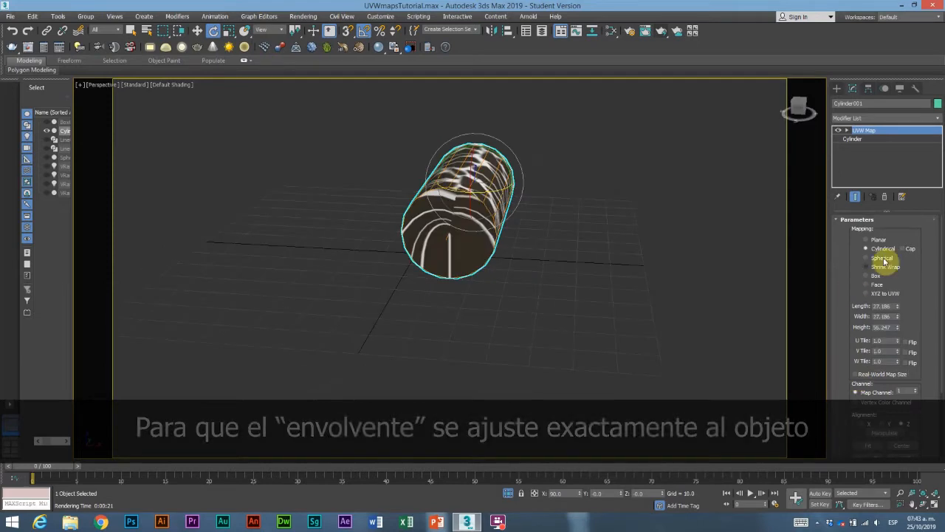
{"action": "left_click", "coordinate": [901, 248]}
{"action": "middle_click_drag", "start_coordinate": [464, 233], "coordinate": [514, 241], "text": "alt"}
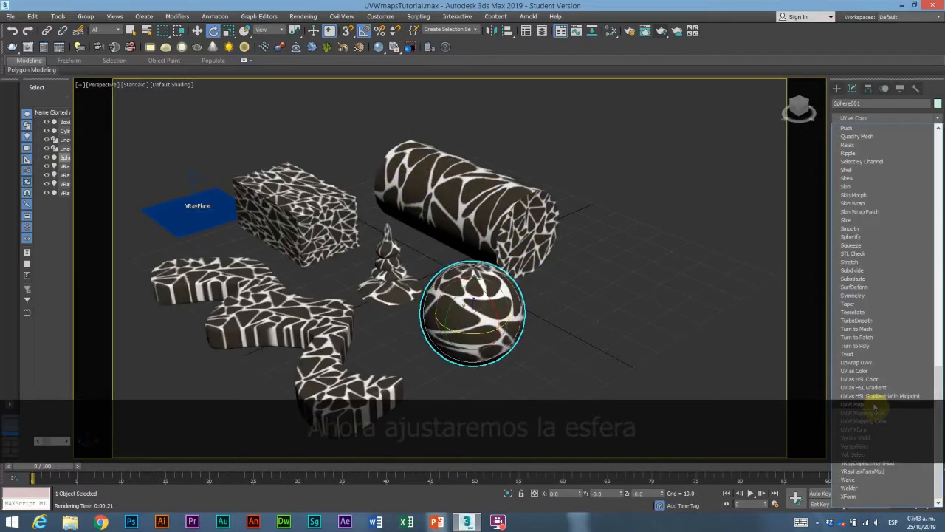
Add a UVW Map modifier to the sphere and isolate it to inspect the planar mapping.
{"action": "left_click", "coordinate": [885, 403]}
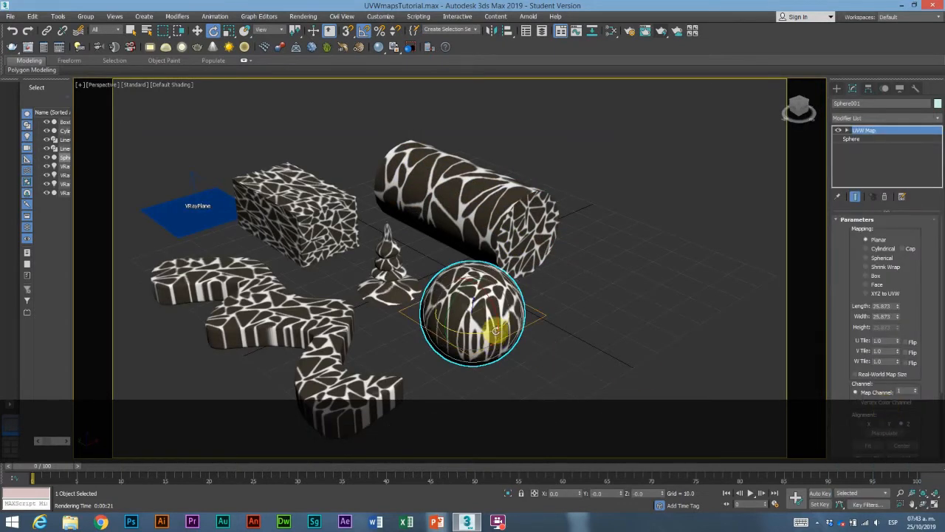
{"action": "right_click", "coordinate": [494, 329]}
{"action": "left_click", "coordinate": [517, 238]}
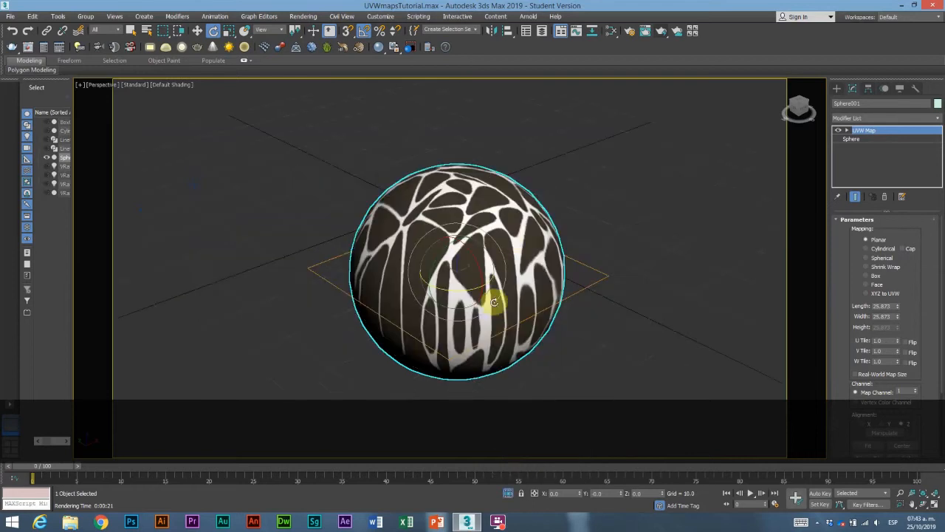
{"action": "middle_click_drag", "start_coordinate": [485, 295], "coordinate": [528, 342], "text": "alt"}
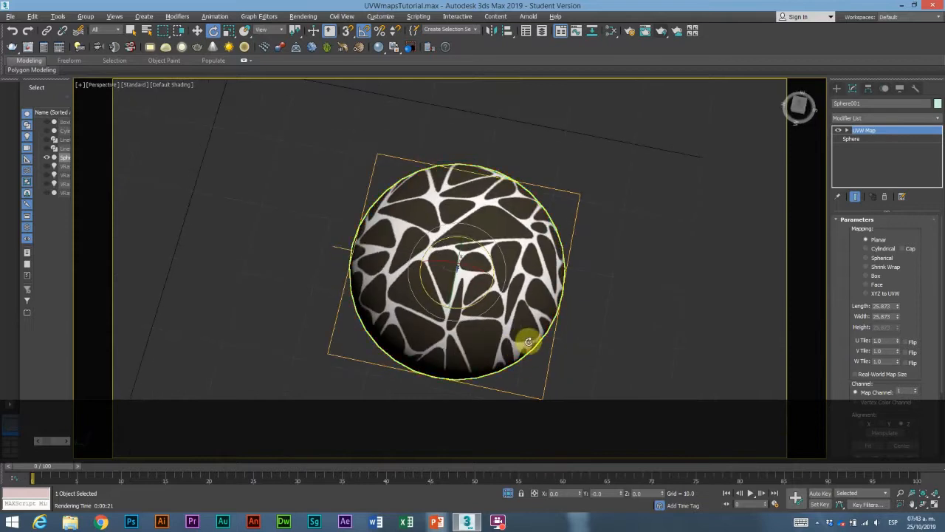
Switch the sphere to Spherical mapping, try larger gizmo dimensions, and refit the gizmo by toggling Real-World Map Size on and off.
{"action": "left_click", "coordinate": [876, 259]}
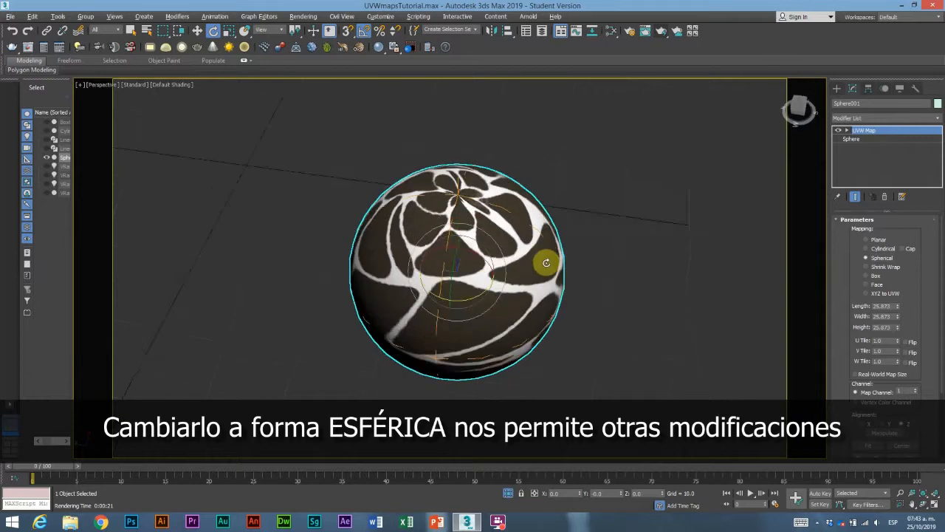
{"action": "mouse_move", "coordinate": [897, 306]}
{"action": "left_mouse_down"}
{"action": "mouse_move", "coordinate": [903, 268]}
{"action": "mouse_move", "coordinate": [901, 293]}
{"action": "left_mouse_up"}
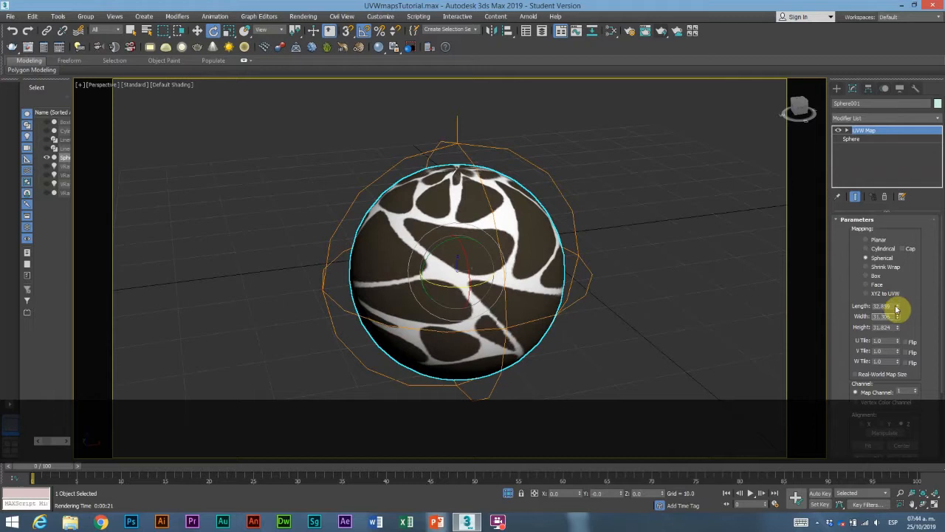
{"action": "left_click", "coordinate": [857, 374]}
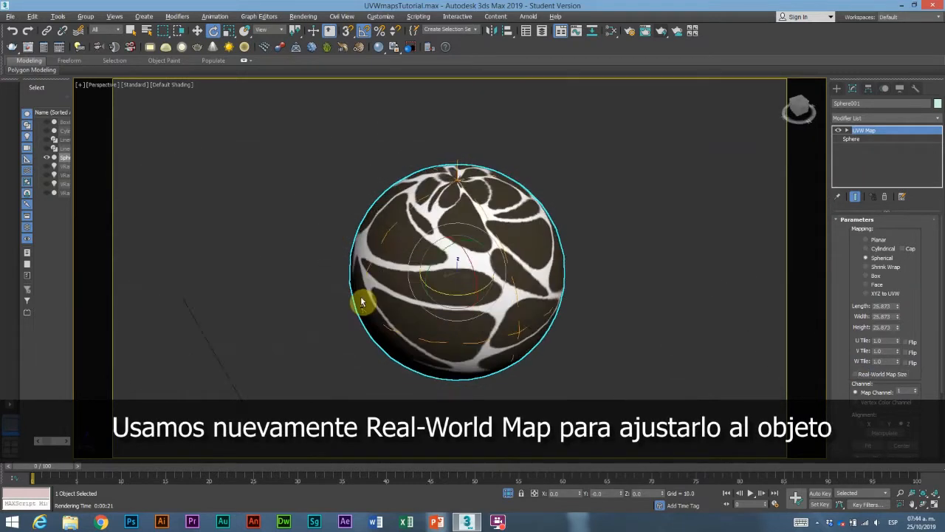
{"action": "middle_click_drag", "start_coordinate": [362, 302], "coordinate": [411, 211], "text": "alt"}
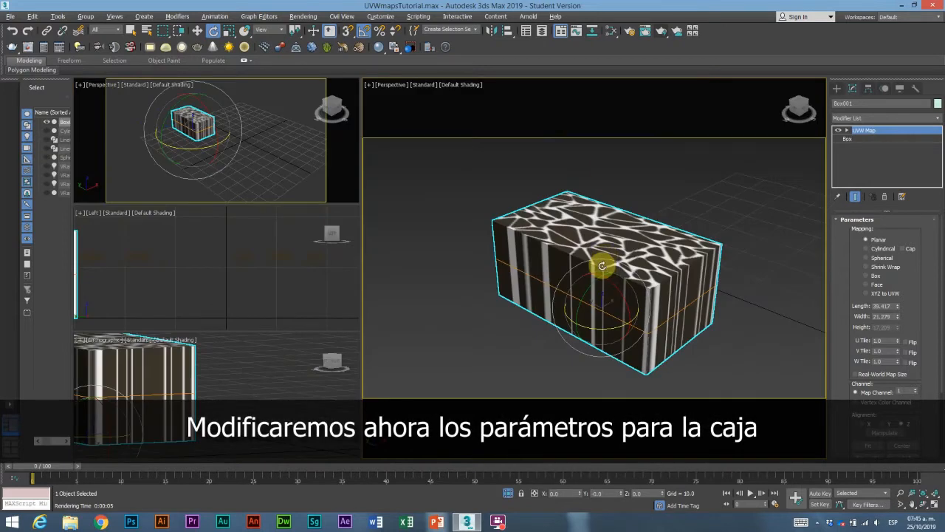
Switch the isolated box to Box mapping, try other gizmo dimensions, and refit the gizmo by toggling Real-World Map Size on and off.
{"action": "key", "text": "alt+w"}
{"action": "left_click", "coordinate": [866, 275]}
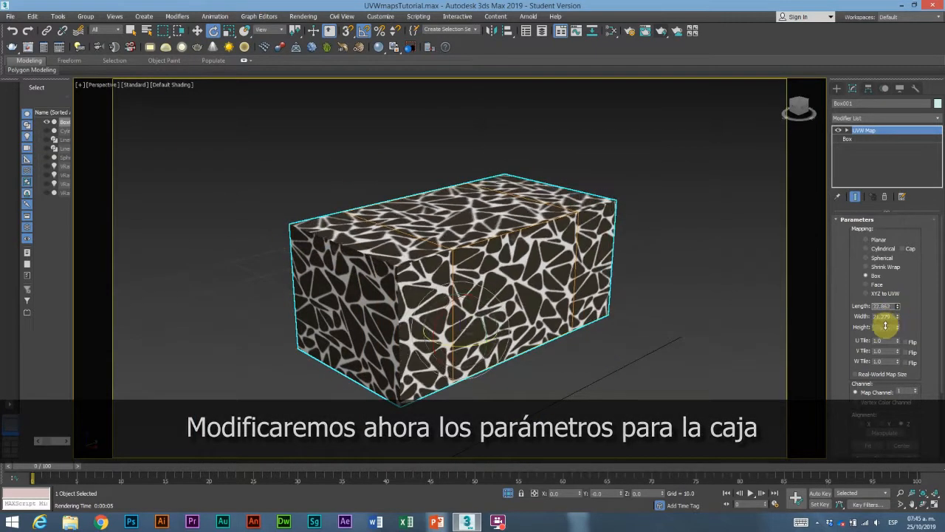
{"action": "left_click_drag", "start_coordinate": [897, 305], "coordinate": [877, 340]}
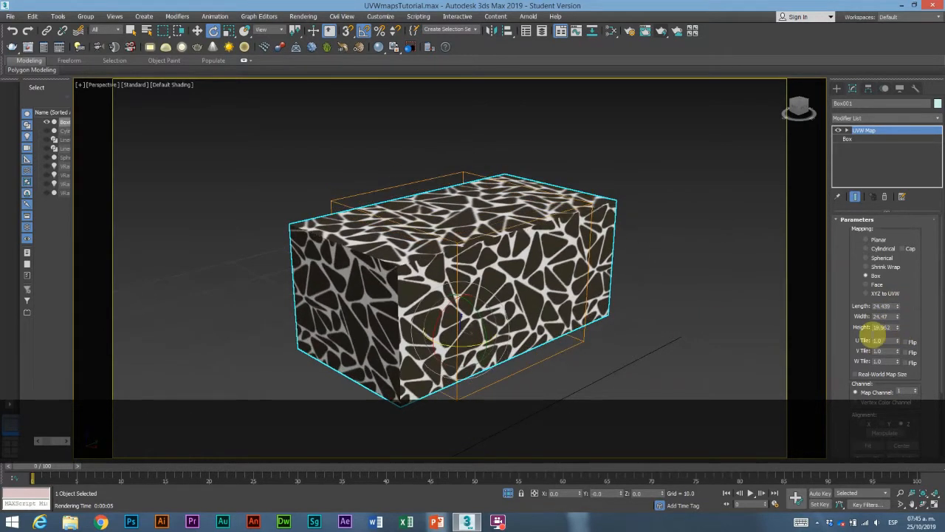
{"action": "left_click", "coordinate": [864, 375]}
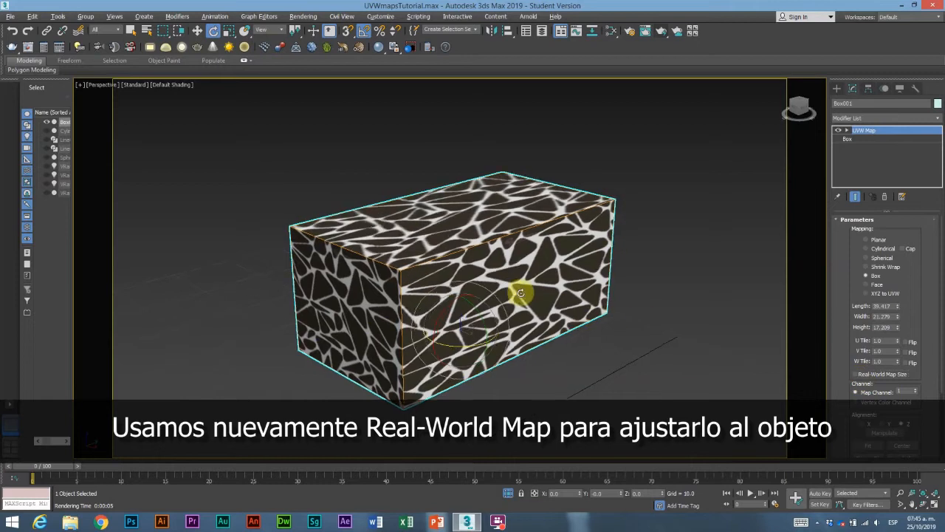
{"action": "middle_click_drag", "start_coordinate": [520, 293], "coordinate": [600, 298], "text": "alt"}
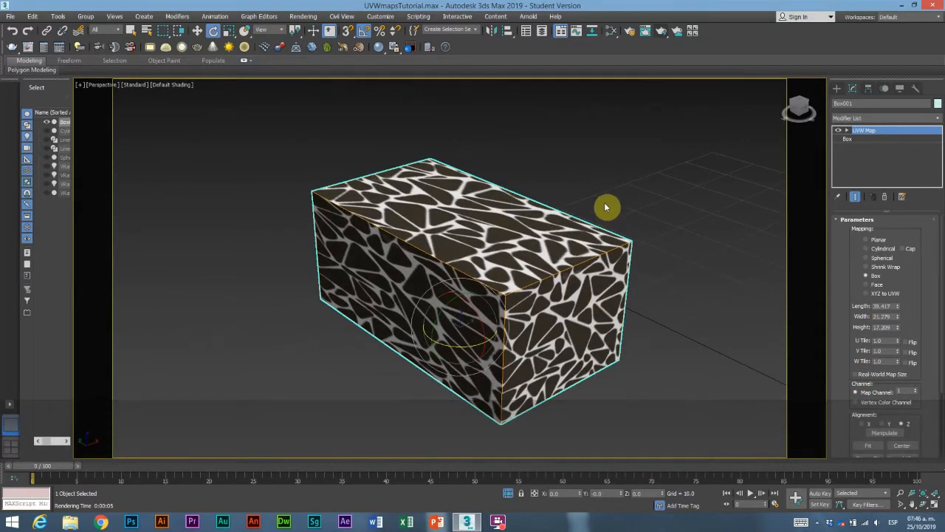
End the isolation of the box and render the perspective view with all the mapped objects.
{"action": "key", "text": "alt+q"}
{"action": "left_click", "coordinate": [662, 31]}
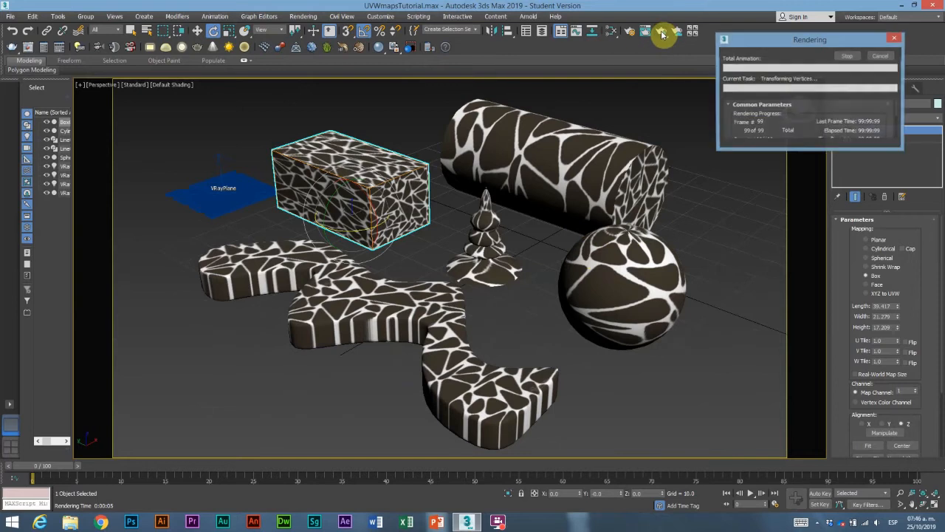